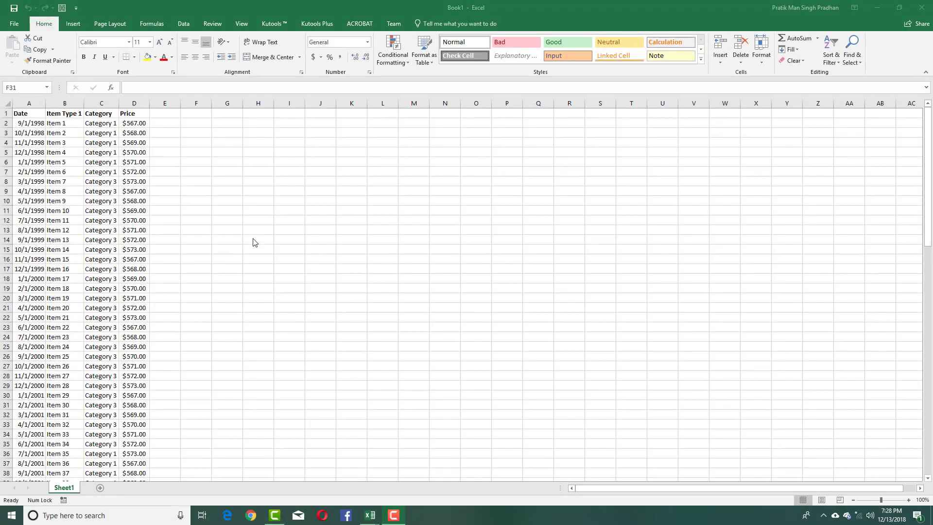
Select the full Date, Item Type 1, Category and Price range from D100 up to A1
scroll(233, 226, down, 20)
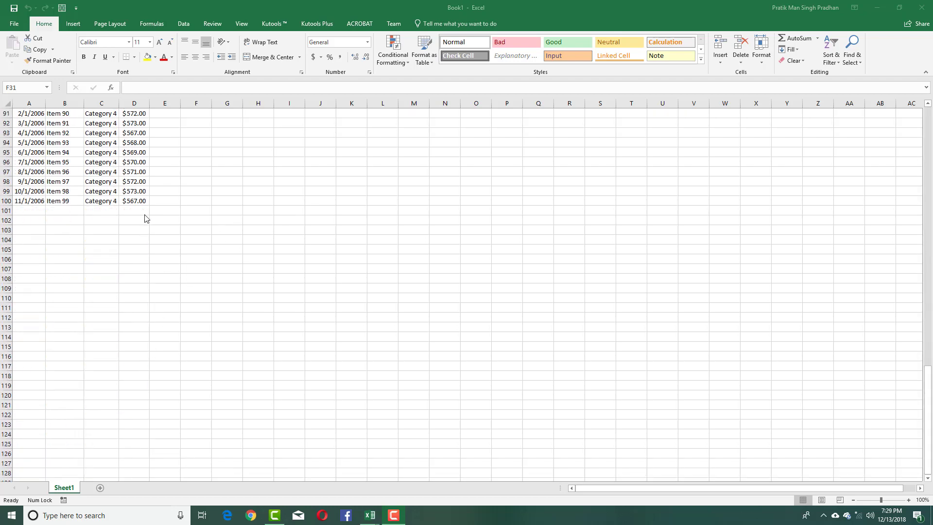
drag(143, 201, 27, 38)
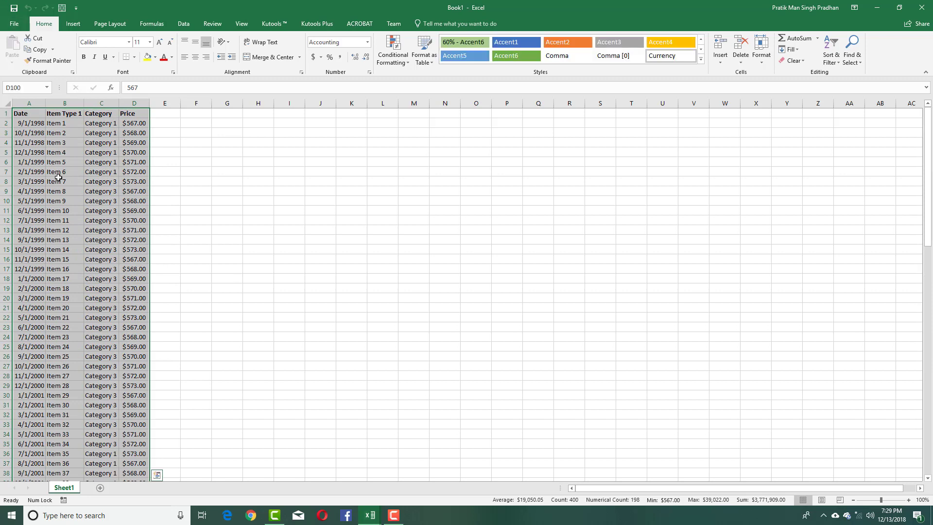
Insert a PivotTable from the selected data on a new worksheet
click(77, 28)
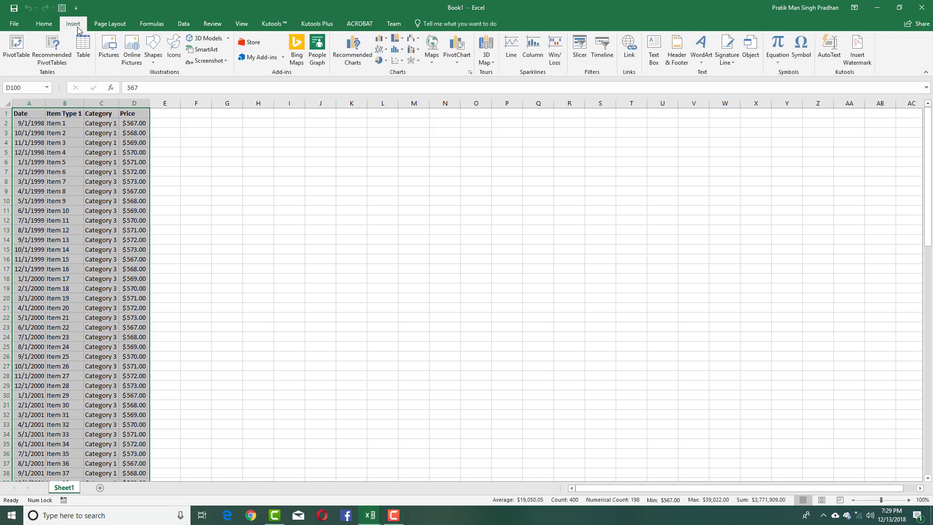
click(8, 46)
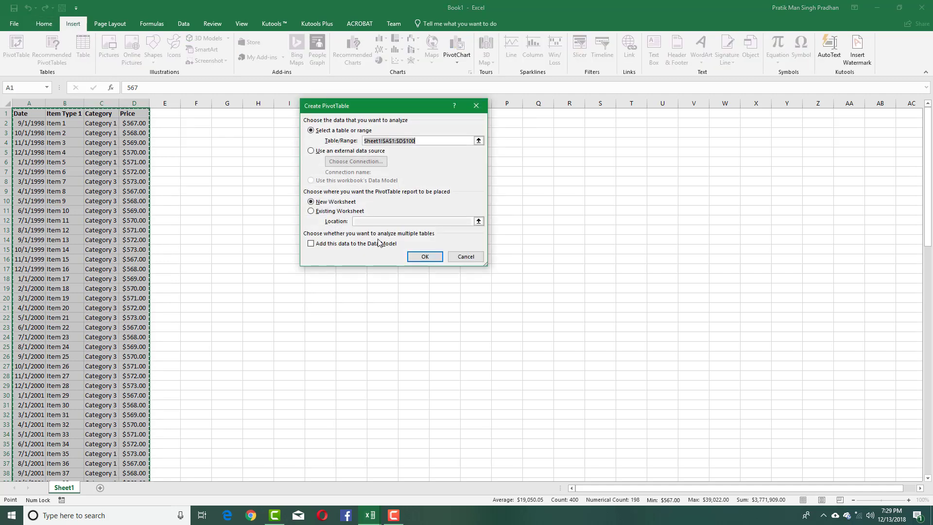
click(419, 255)
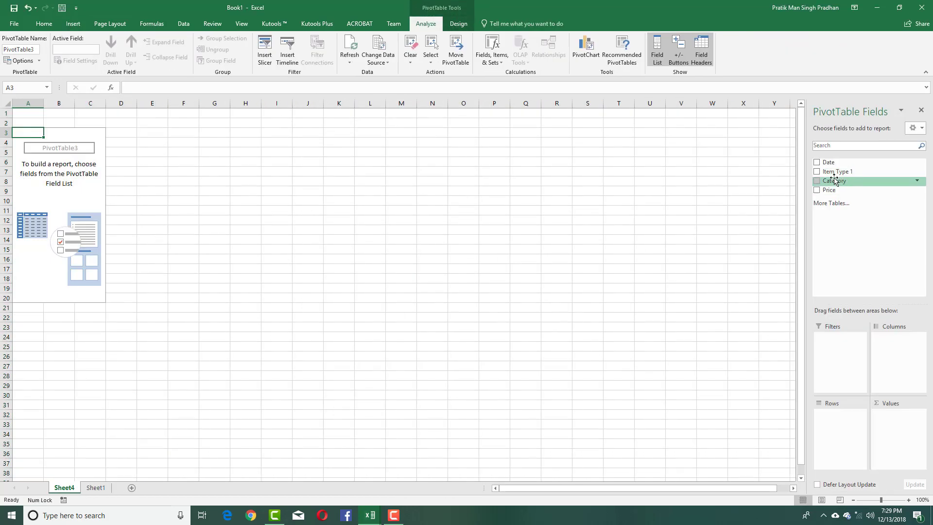
Add Date, Item Type 1 and Category as row fields and Price as Sum of Price
click(817, 163)
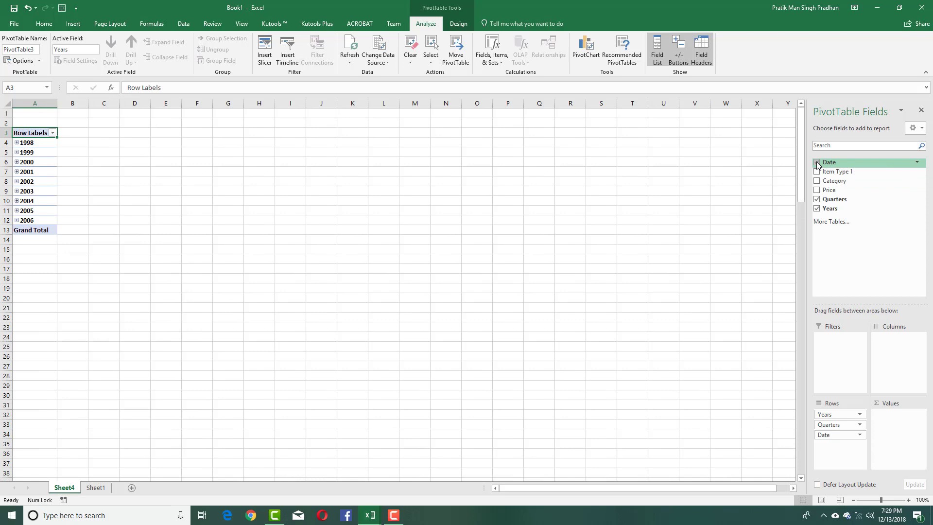
click(817, 172)
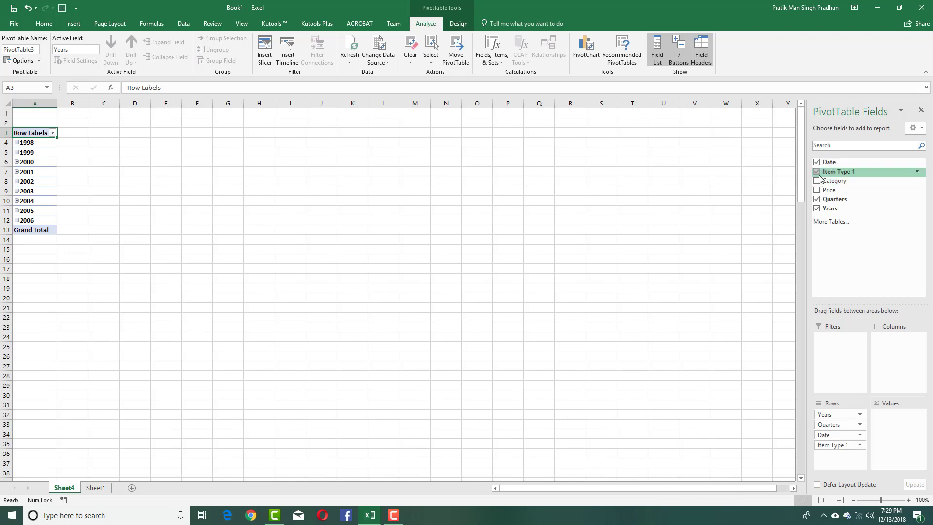
click(818, 183)
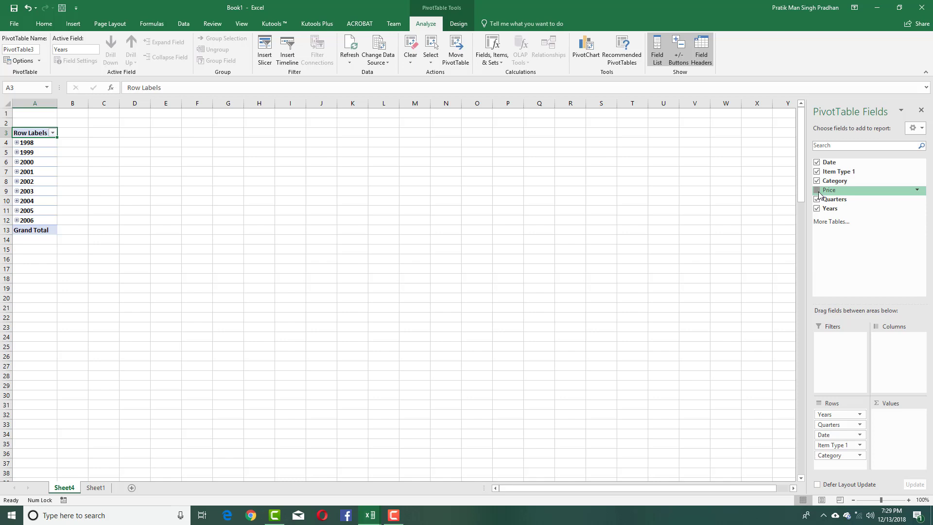
click(819, 191)
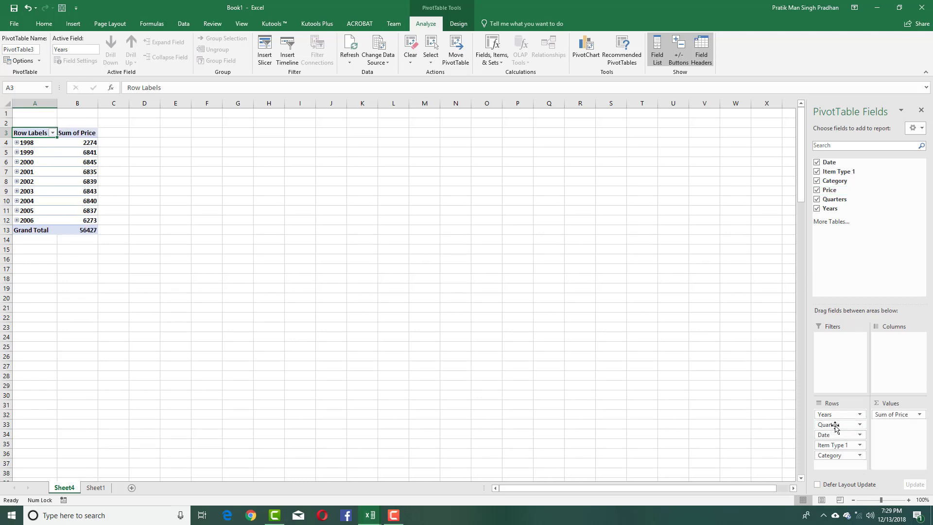
Try Item Type 1 in Columns and Values, return it to Rows, then move Category into Columns
drag(834, 445, 880, 372)
drag(892, 338, 837, 458)
mouse_move(886, 414)
mouse_down()
mouse_move(883, 450)
mouse_move(887, 419)
mouse_up()
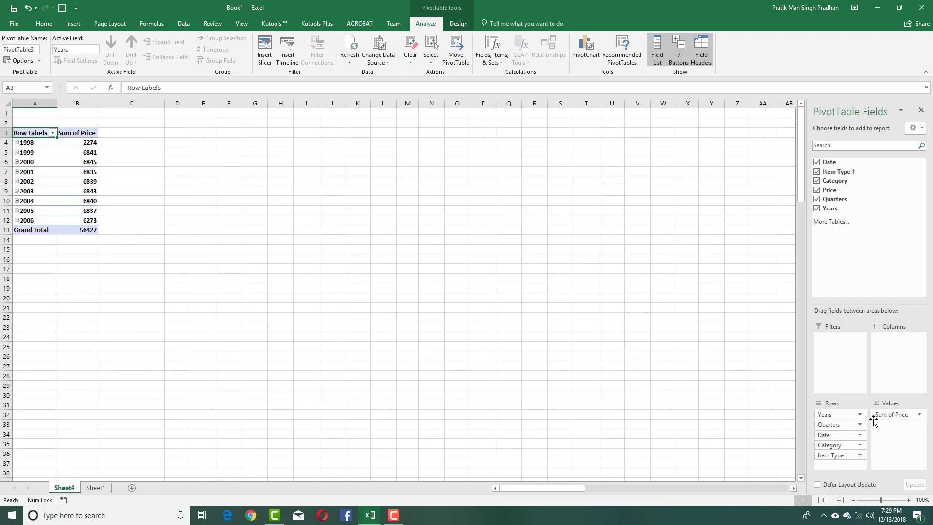
click(839, 416)
click(839, 424)
click(839, 434)
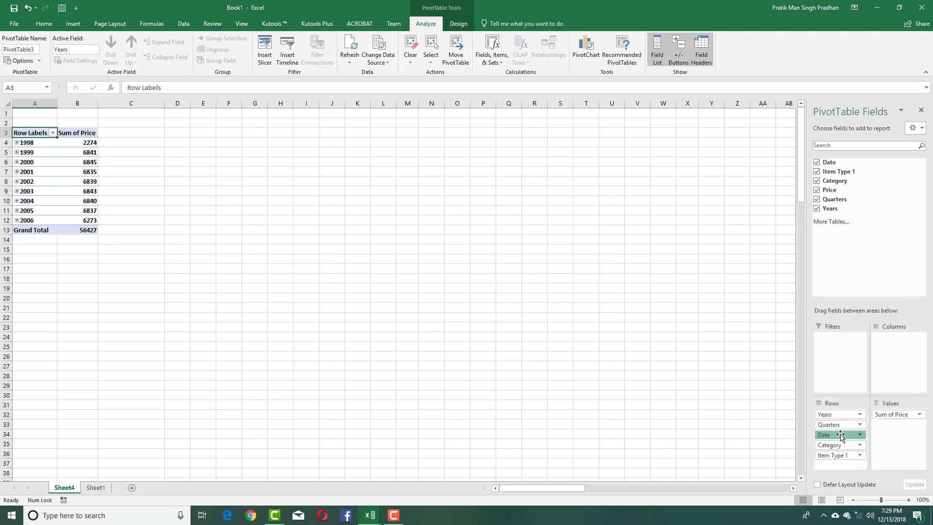
click(843, 452)
drag(833, 445, 891, 368)
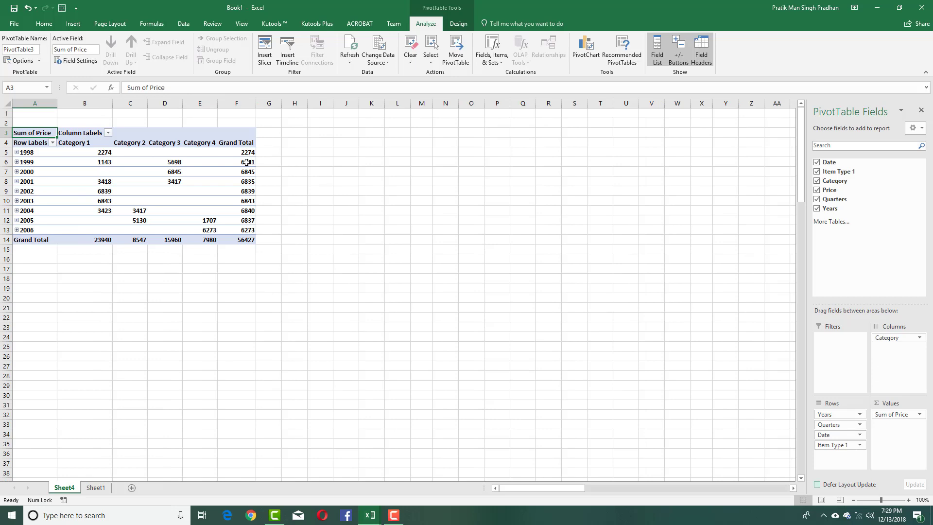
click(30, 153)
click(33, 184)
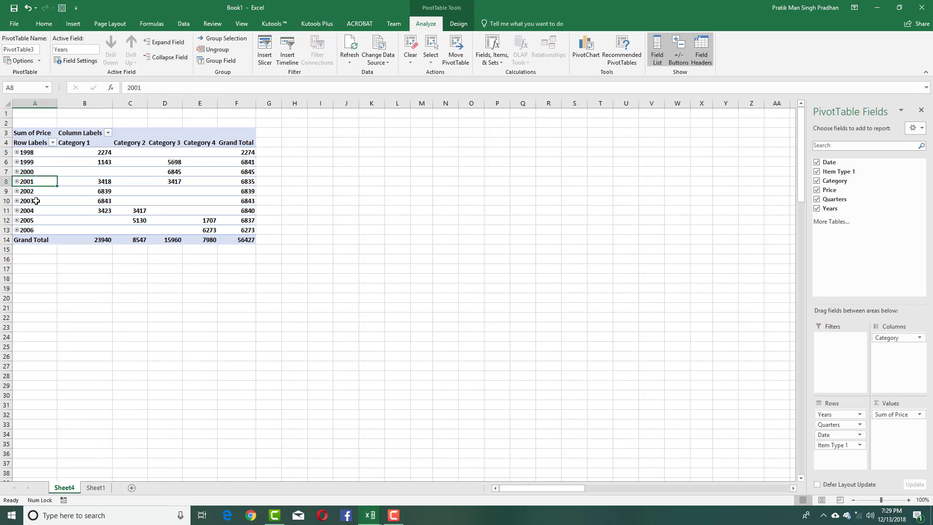
click(17, 162)
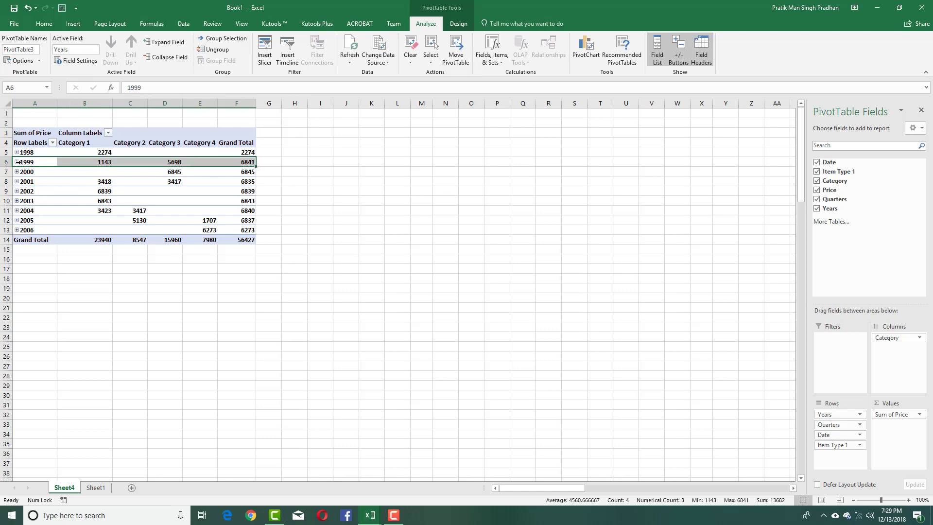
click(17, 162)
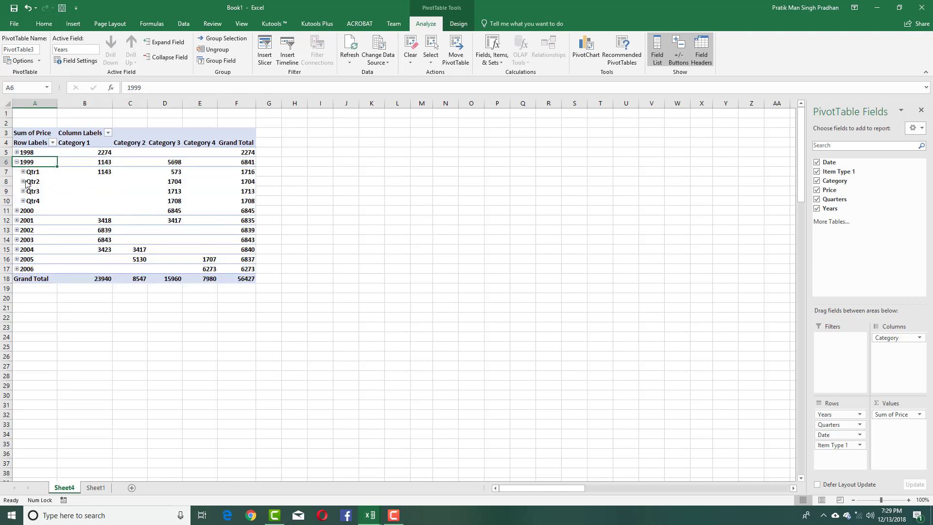
click(23, 181)
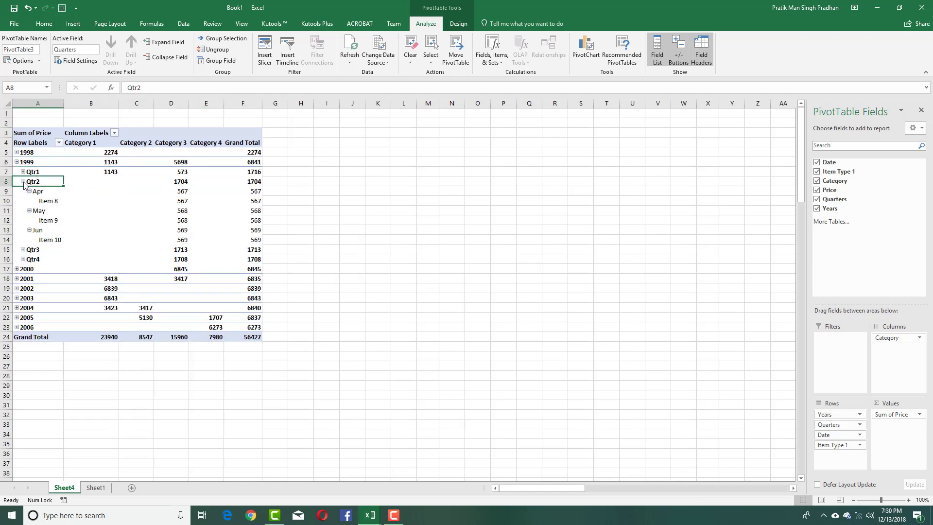
click(23, 181)
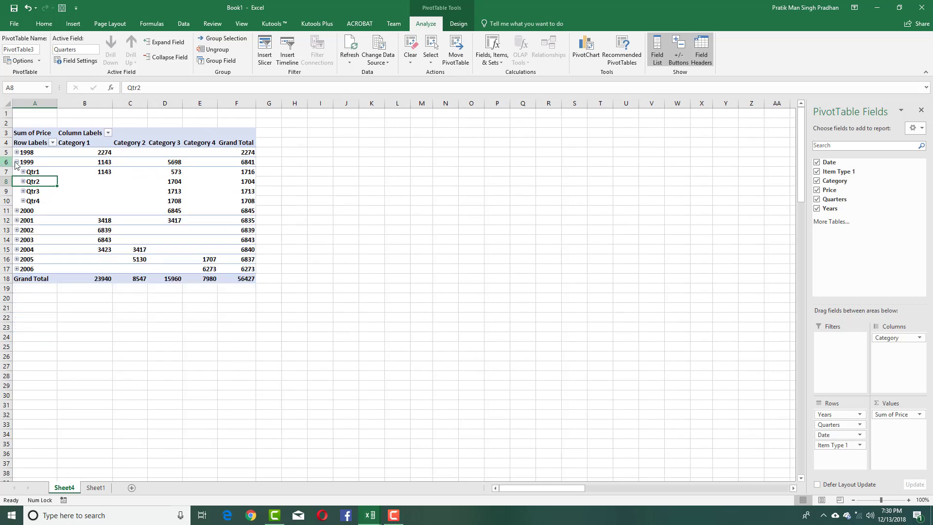
click(17, 162)
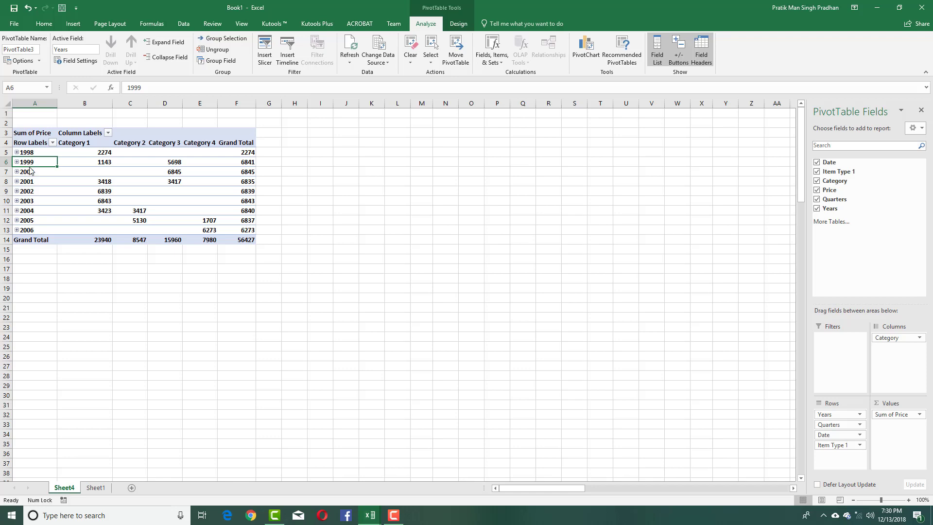
Regroup the dates by Years only, removing Quarters and Months from the grouping
right_click(29, 168)
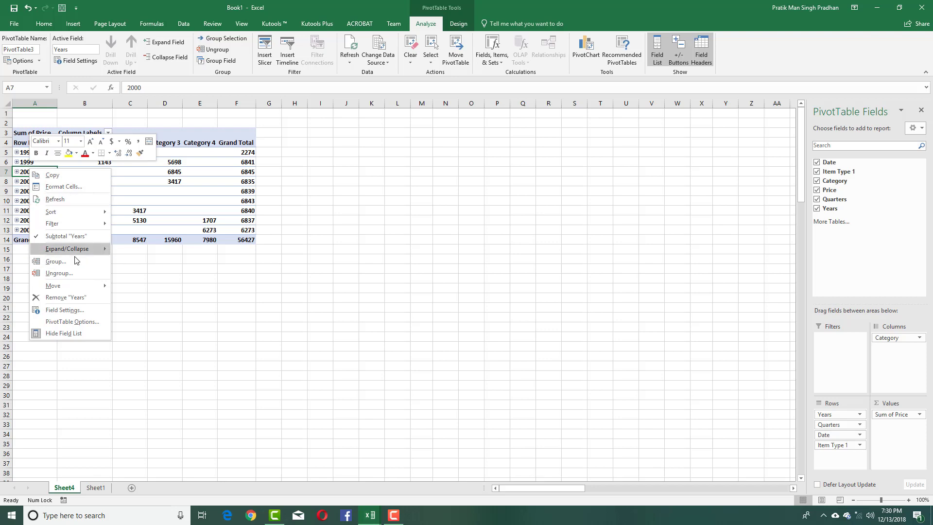
click(56, 261)
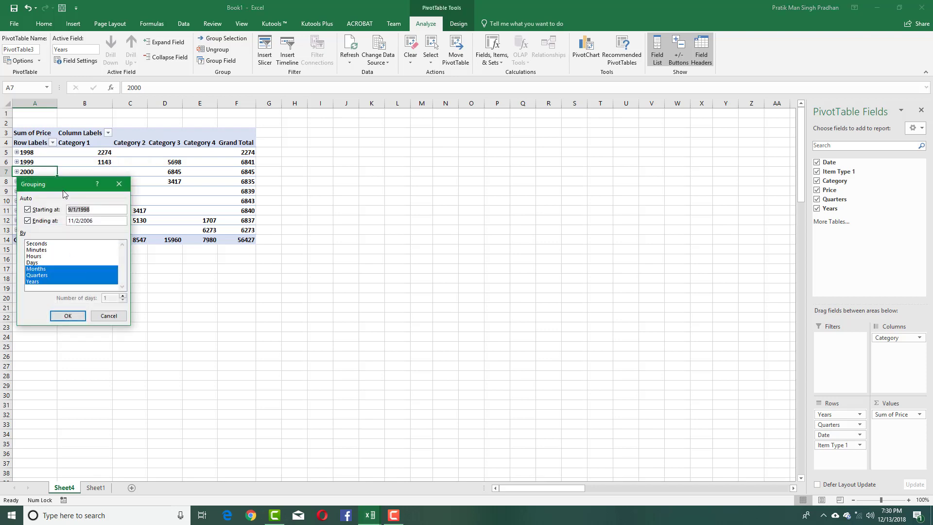
drag(129, 185, 319, 182)
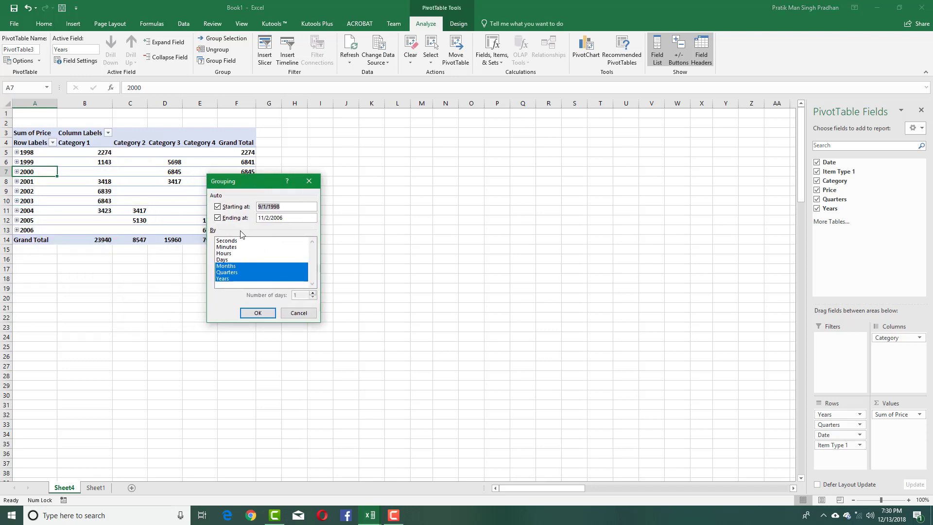
click(231, 272)
click(231, 266)
click(251, 311)
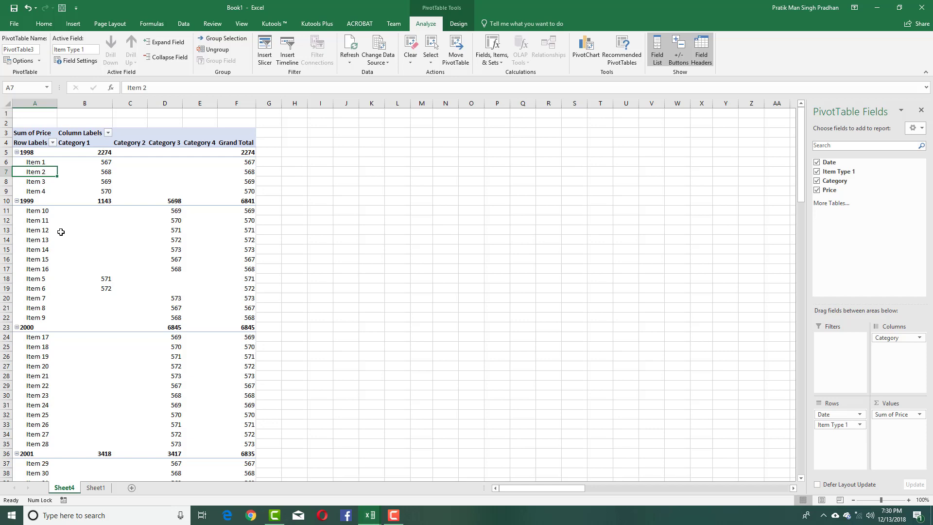
Collapse the 1998 and 1999 year groups
scroll(37, 184, down, 18)
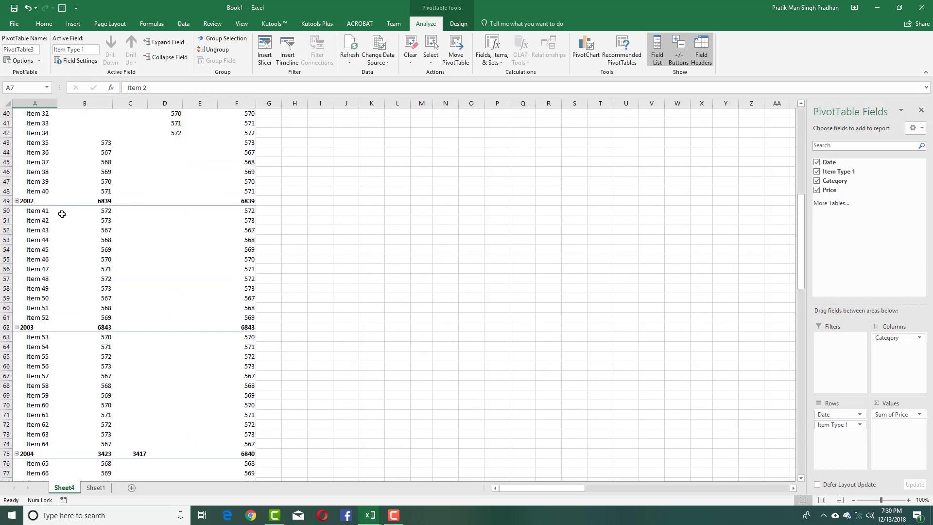
scroll(61, 214, up, 16)
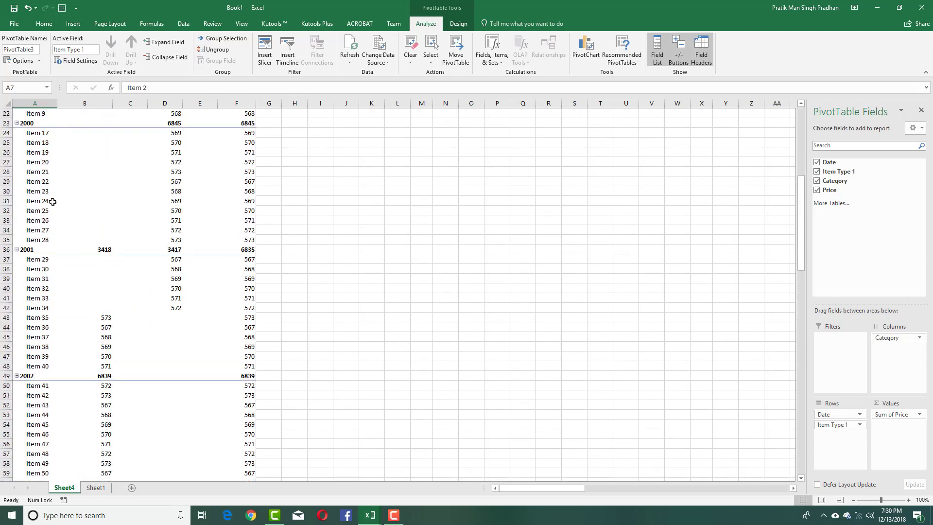
scroll(24, 155, up, 2)
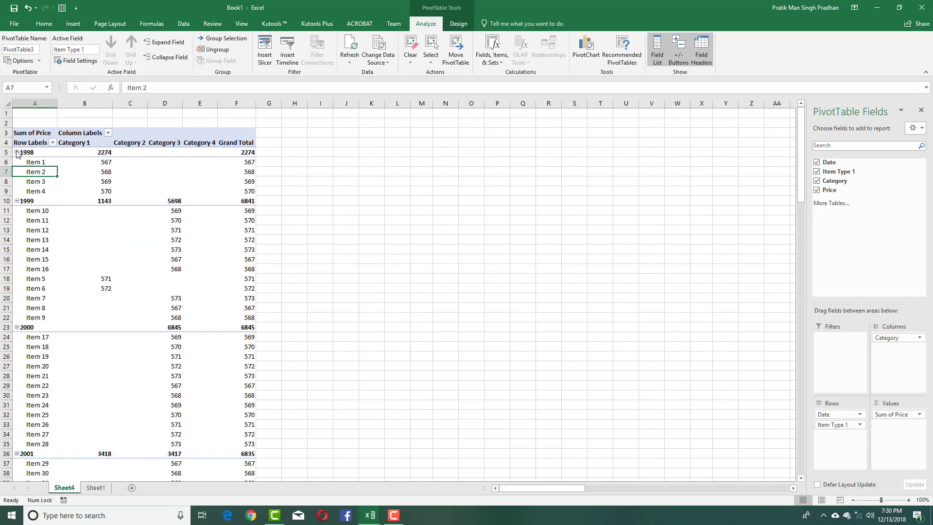
click(17, 152)
click(17, 162)
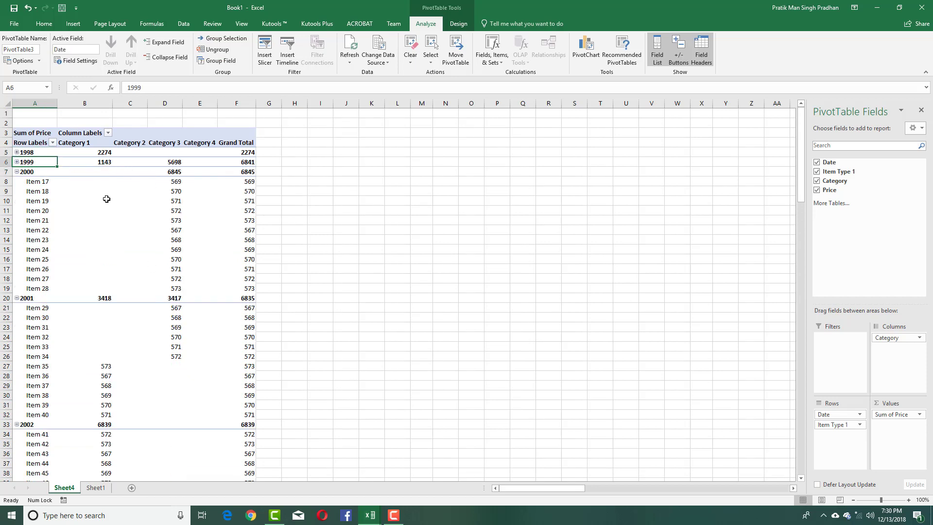
Regroup the dates by Quarters only, dropping Years from the grouping
right_click(29, 162)
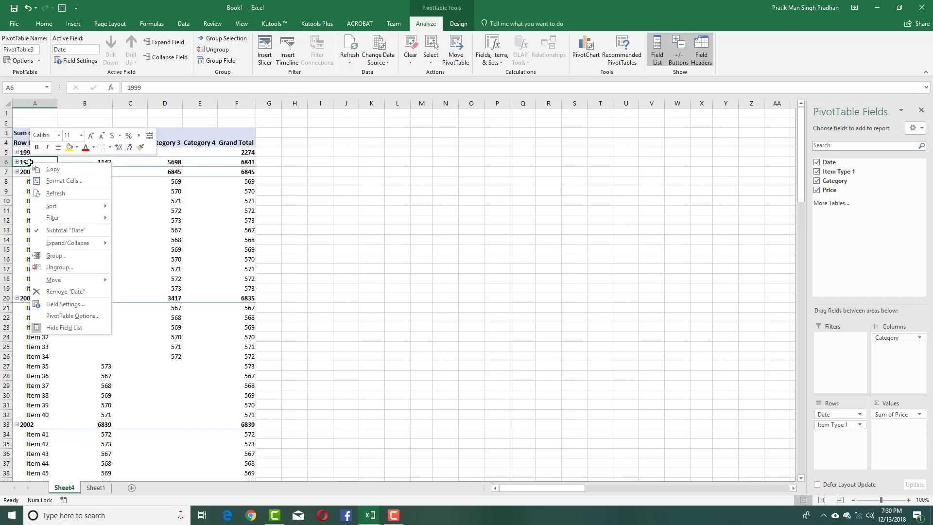
click(70, 257)
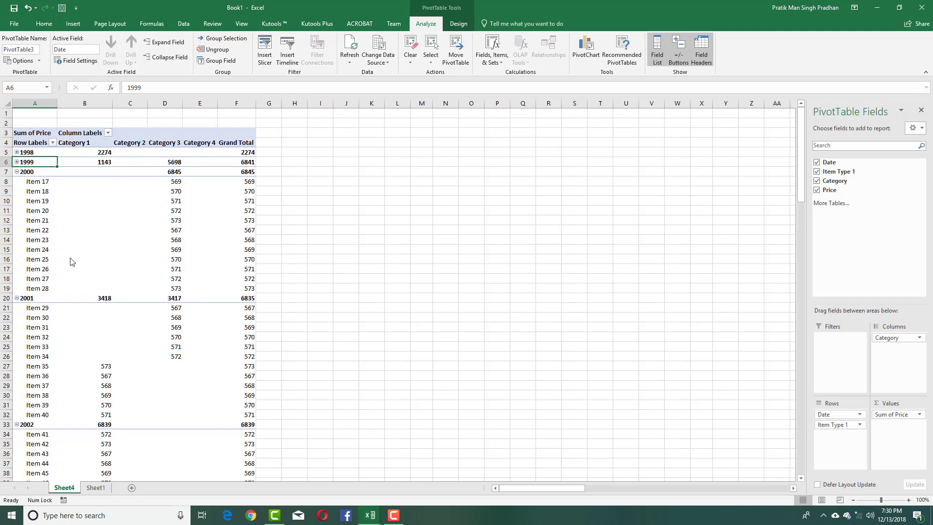
click(33, 275)
click(33, 280)
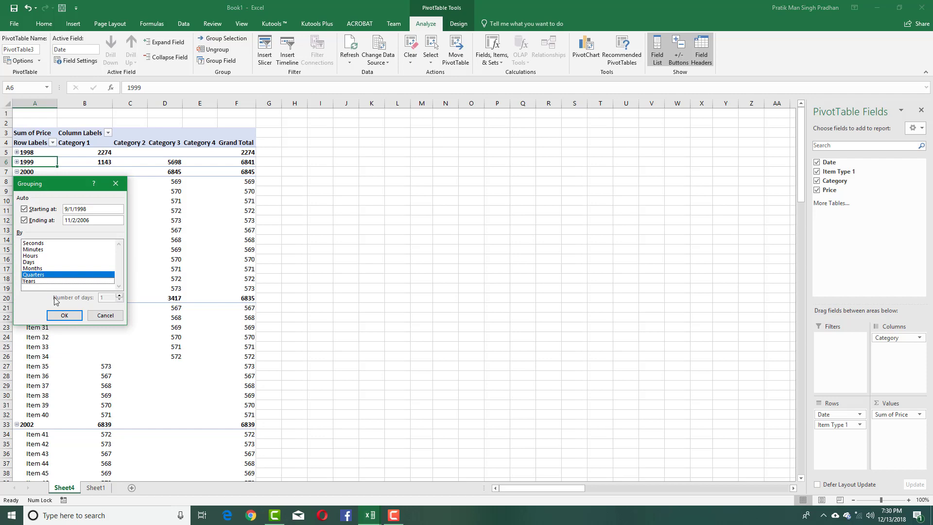
click(64, 315)
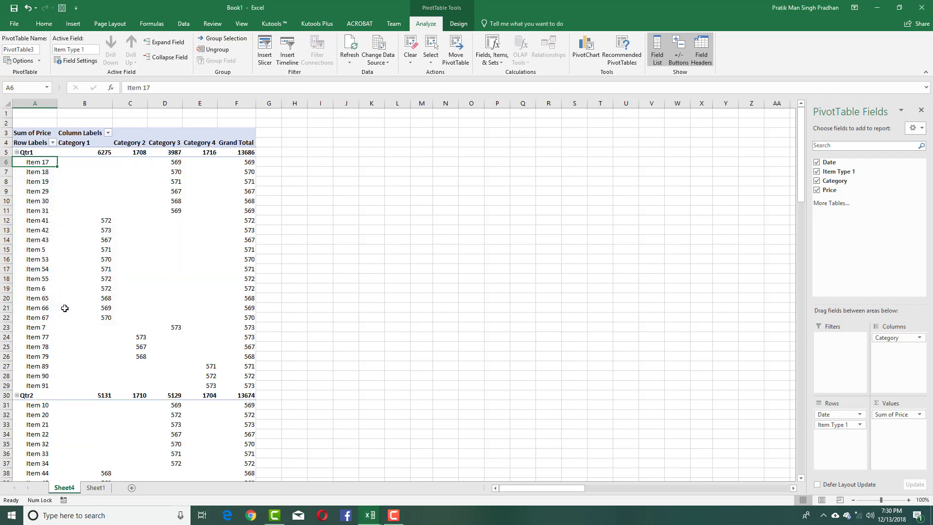
Collapse the Qtr1, Qtr2, Qtr3 and Qtr4 groups
click(16, 152)
click(17, 152)
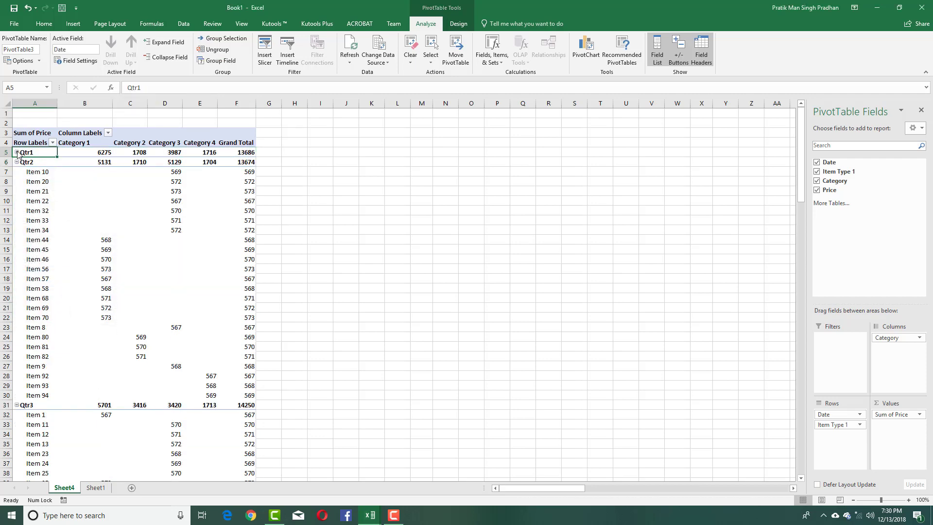
click(17, 161)
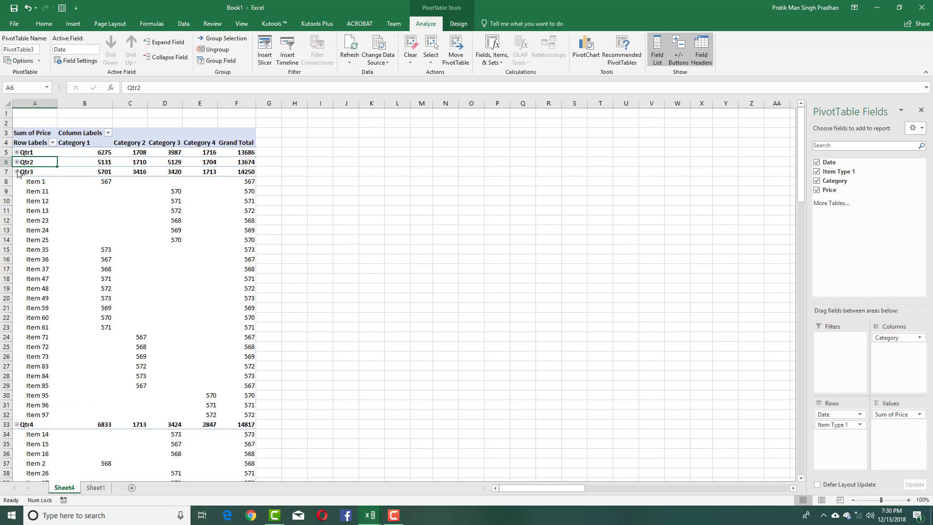
click(17, 172)
click(16, 182)
Regroup the dates by Months only, dropping Quarters from the grouping
right_click(29, 164)
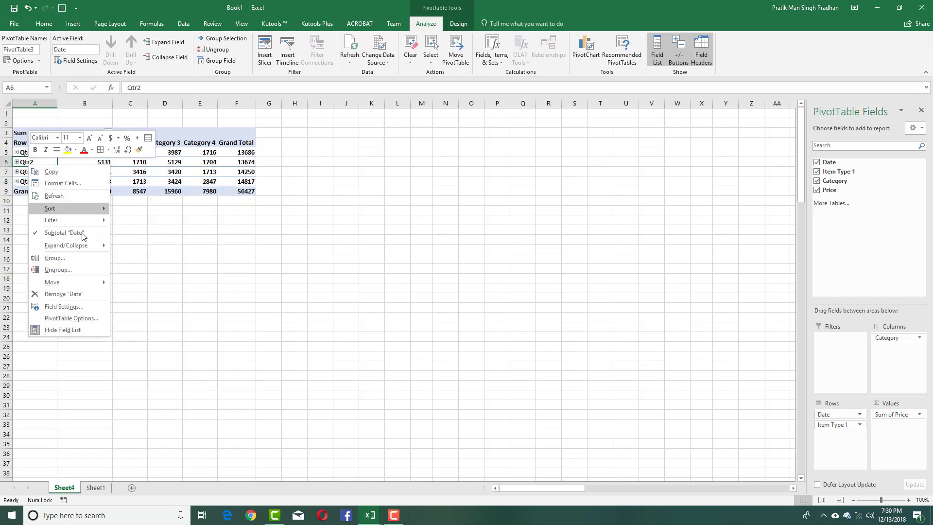
click(82, 258)
click(47, 269)
click(48, 275)
click(77, 316)
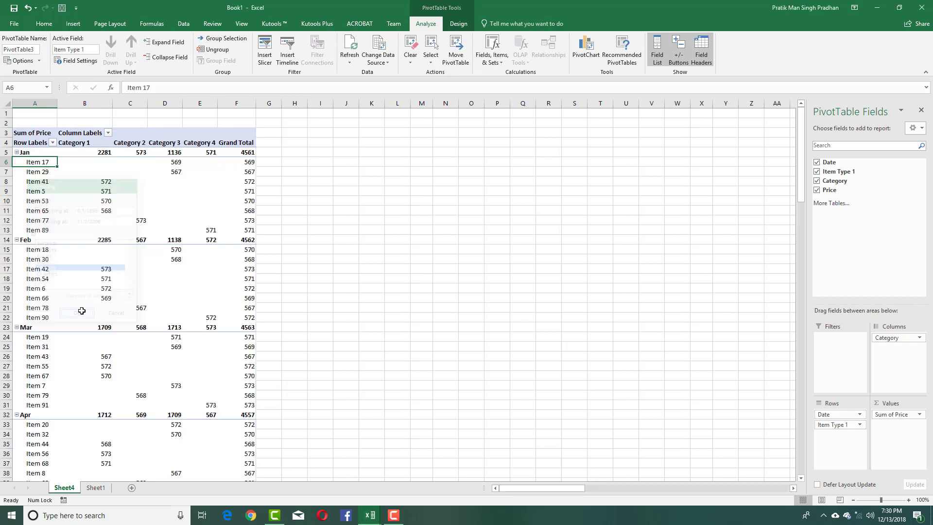
Select the January items Item 17 to Item 89, try grouping them, and dismiss the cannot-group warning
right_click(40, 164)
click(24, 173)
click(24, 172)
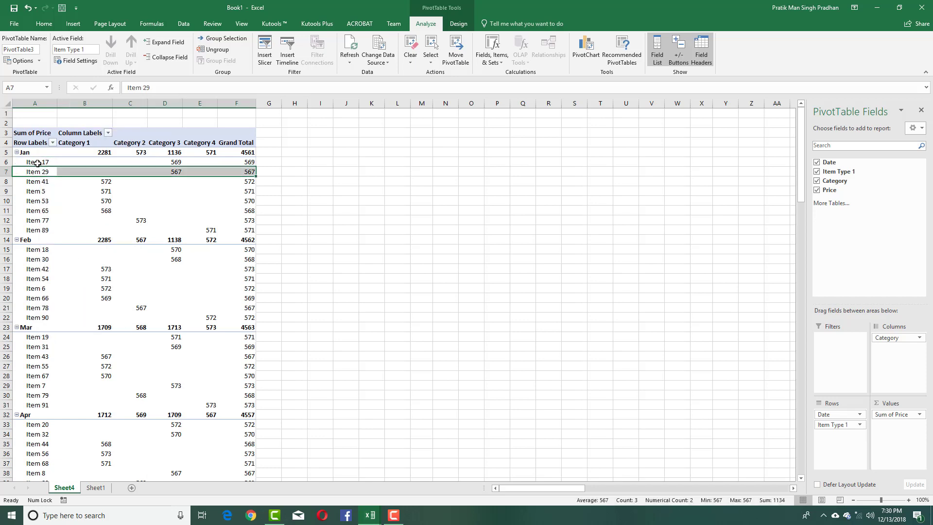
click(49, 221)
drag(40, 165, 51, 228)
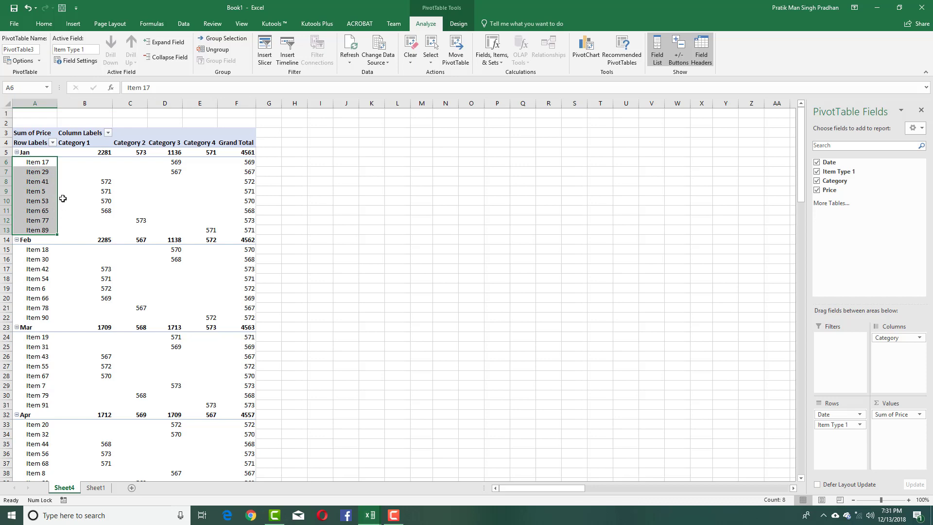
click(45, 191)
right_click(45, 191)
click(88, 290)
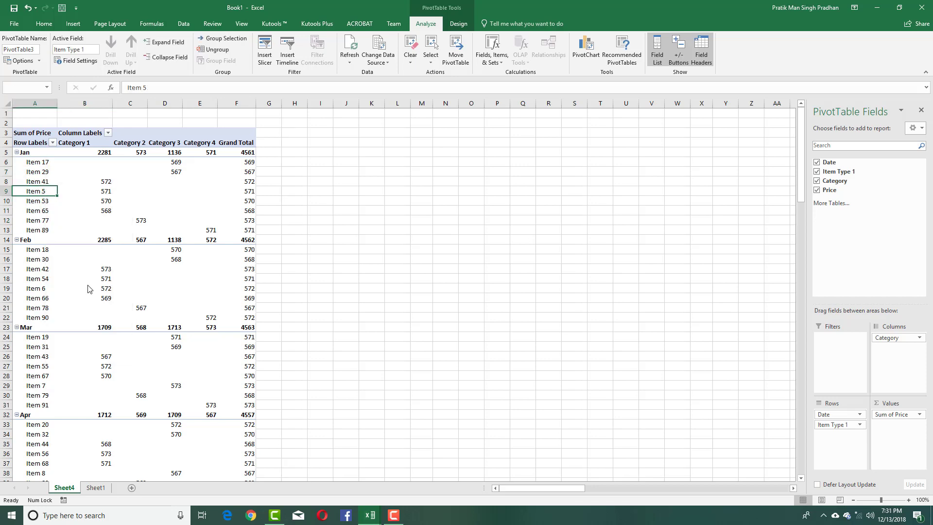
click(473, 288)
Group the dates by Days only with 10 days per range, then review the resulting ranges
right_click(28, 154)
click(59, 244)
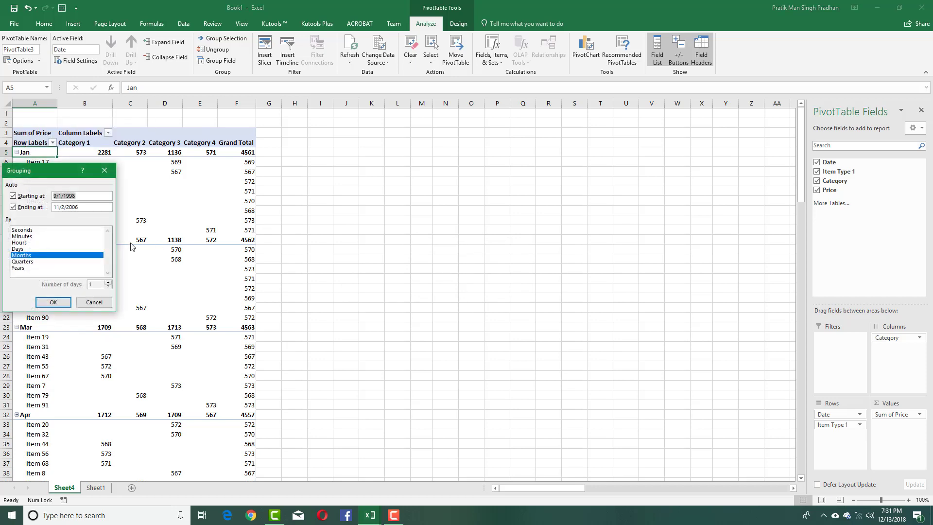
click(25, 249)
click(21, 255)
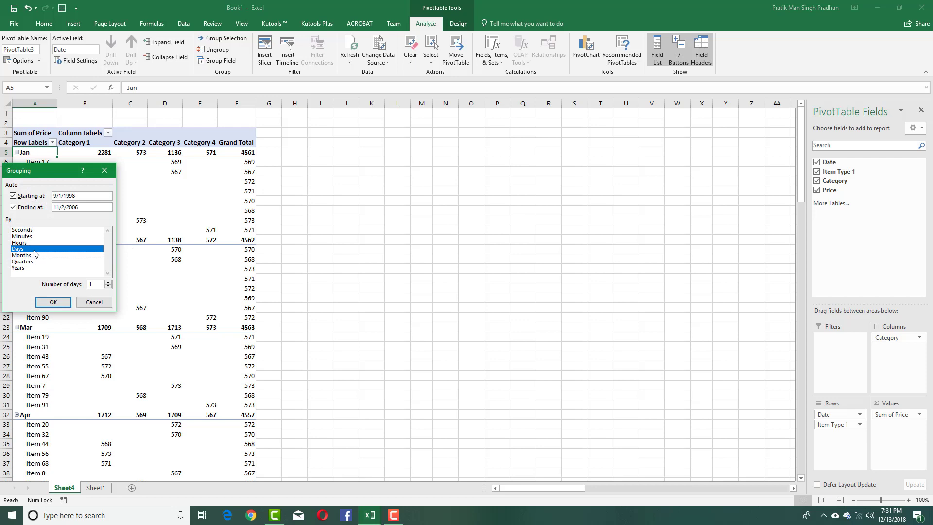
click(95, 284)
click(54, 303)
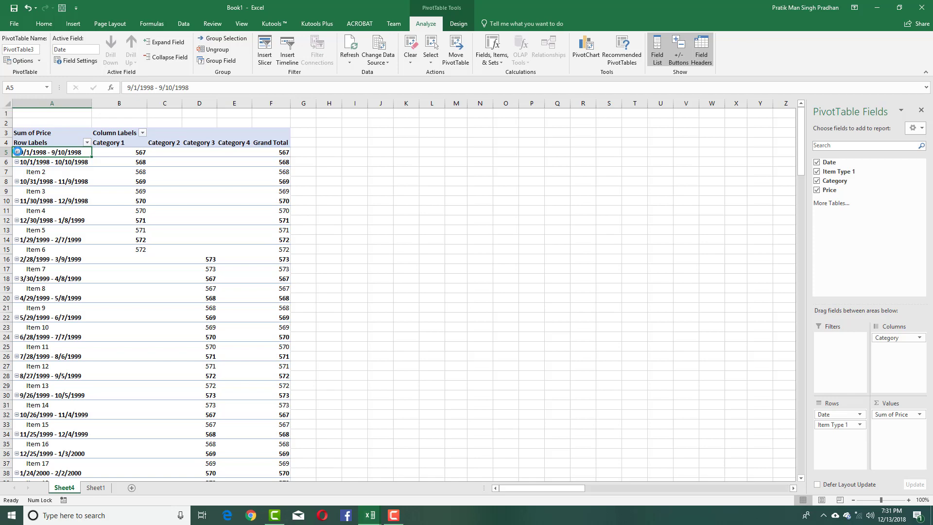
scroll(39, 180, down, 10)
scroll(56, 205, up, 10)
scroll(56, 204, down, 5)
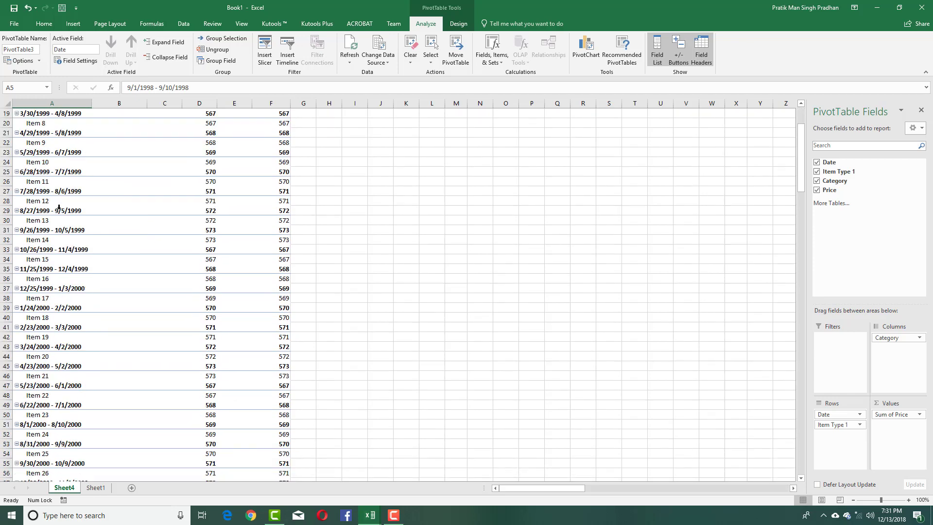
scroll(56, 186, up, 5)
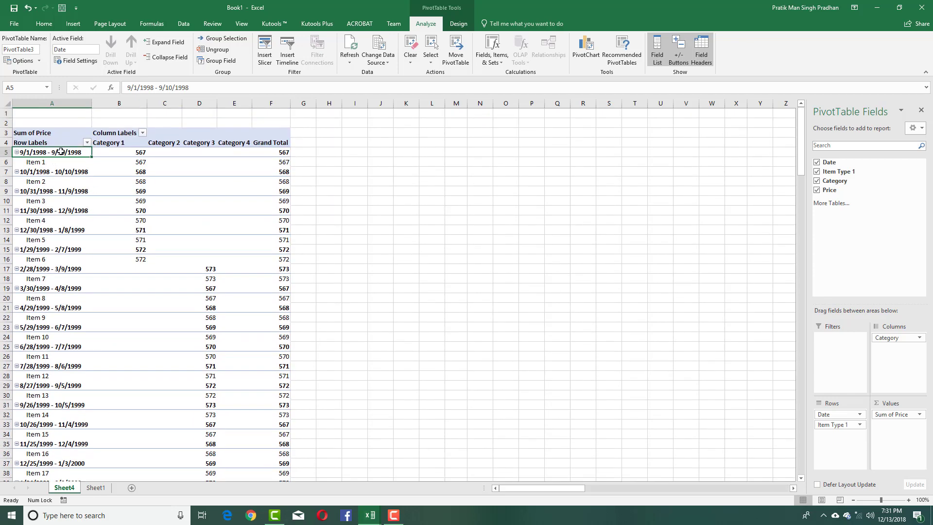
Change the Days grouping to 50-day ranges and scroll through the results to check them
right_click(58, 155)
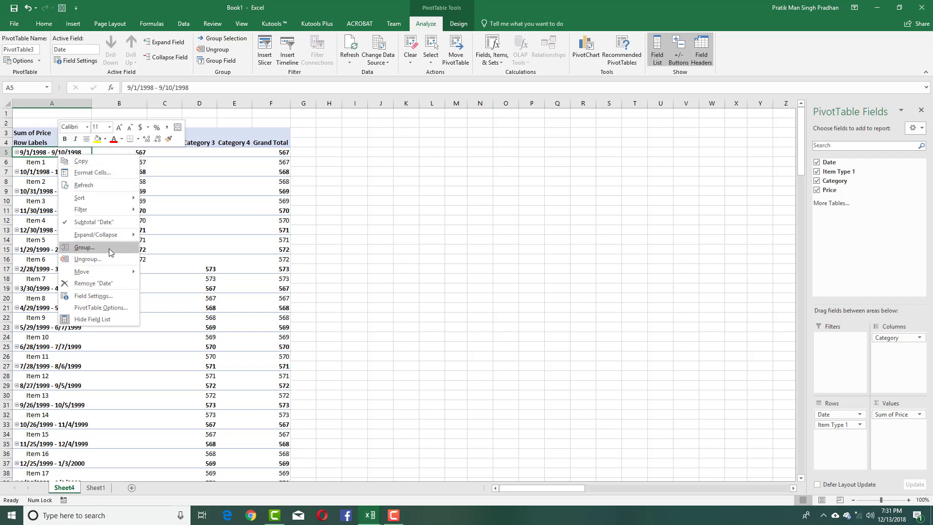
click(109, 248)
click(76, 259)
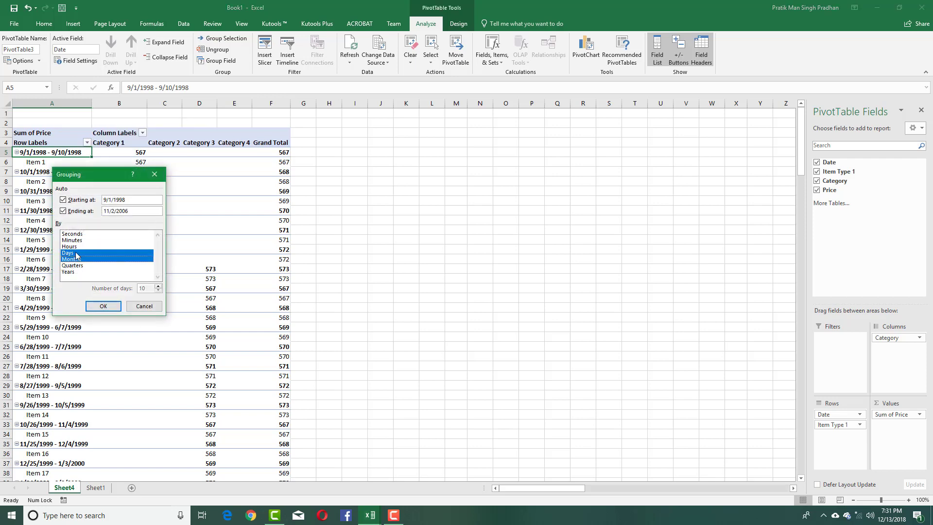
click(76, 252)
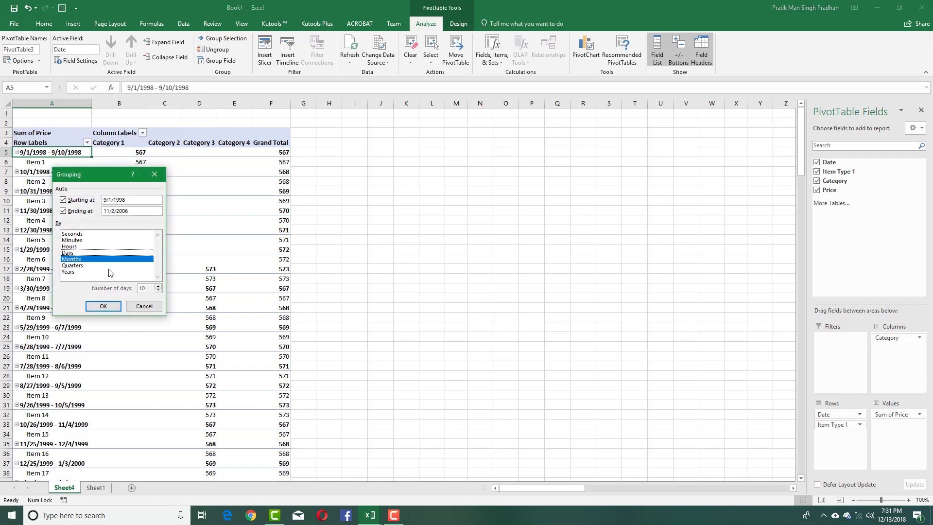
click(80, 260)
click(76, 253)
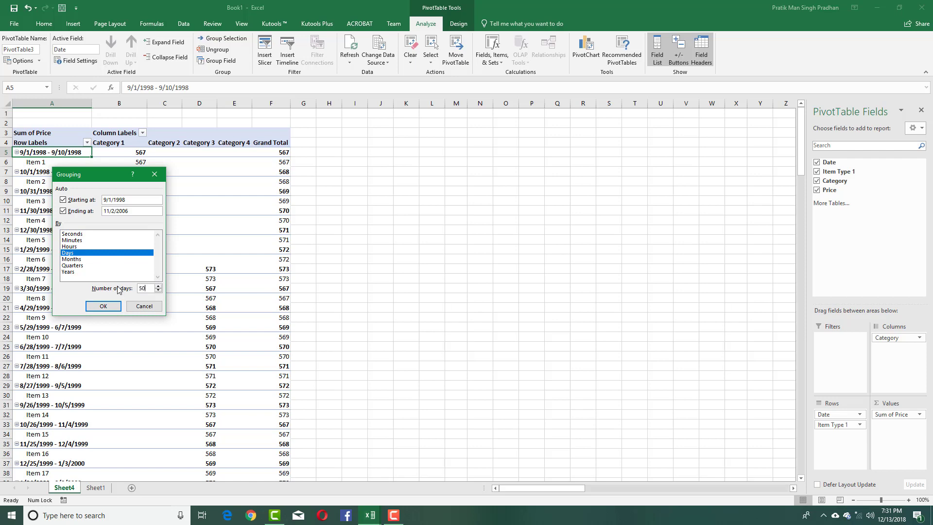
click(93, 306)
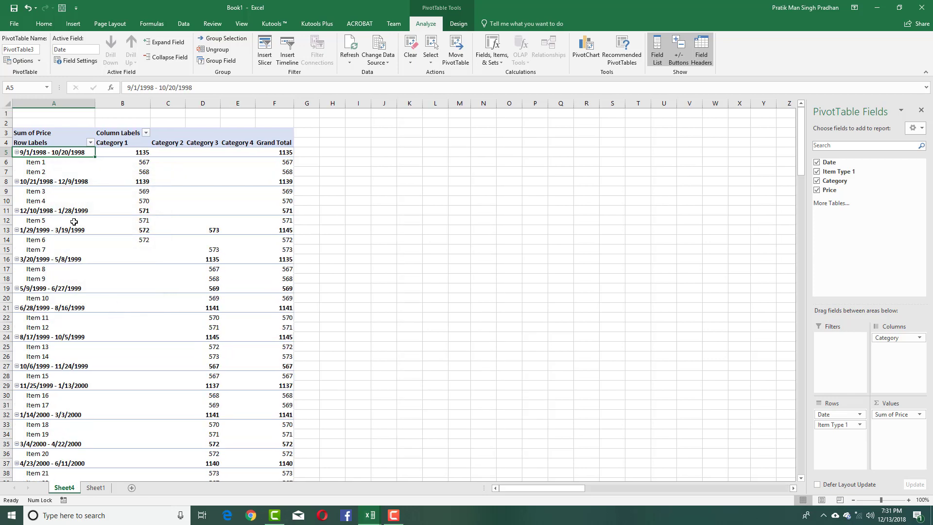
scroll(94, 186, down, 16)
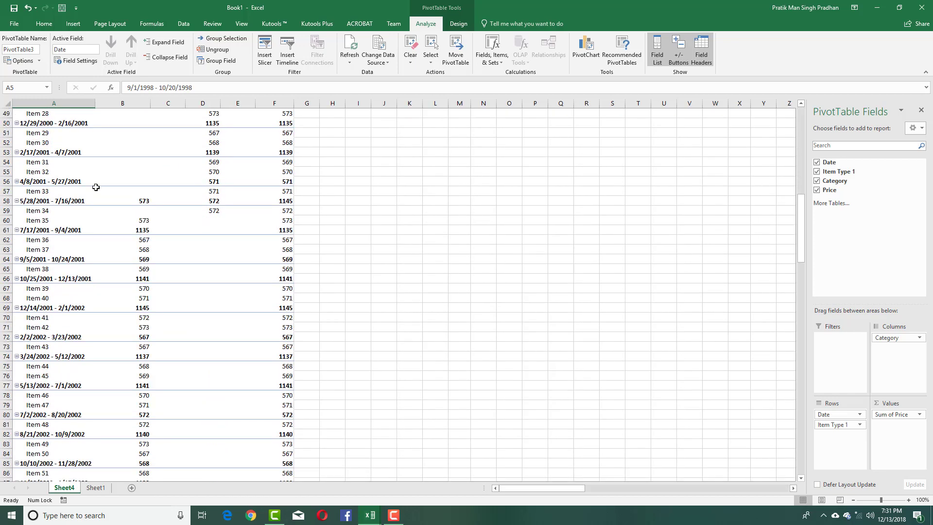
scroll(90, 180, up, 16)
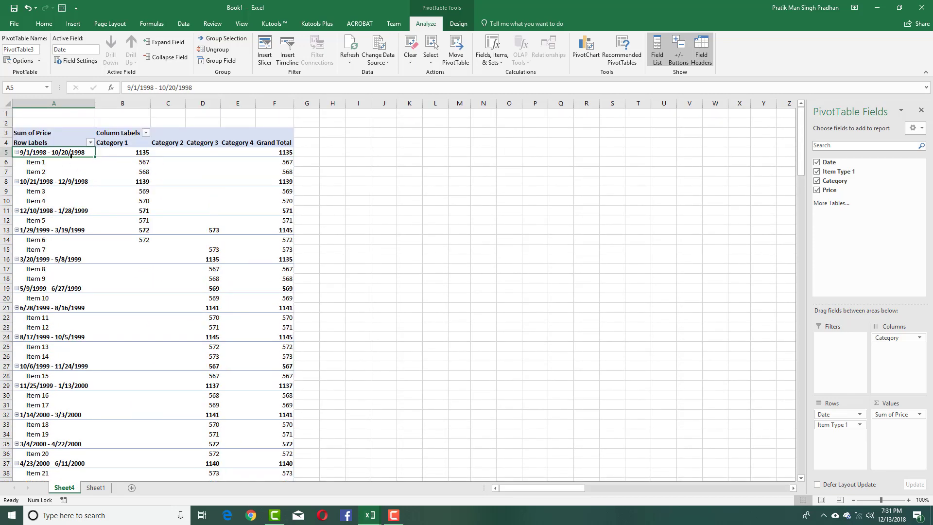
Add Years to the date grouping intervals and apply the new grouping
right_click(71, 153)
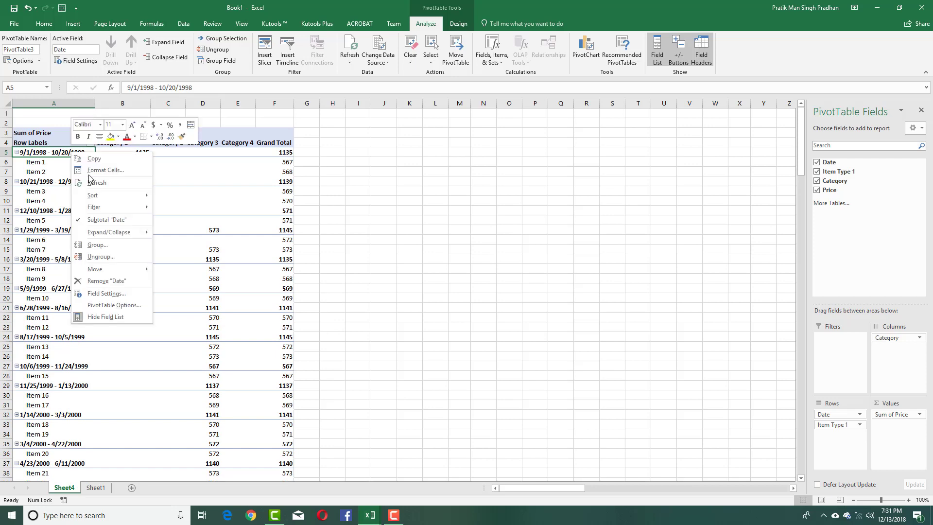
click(112, 246)
click(78, 270)
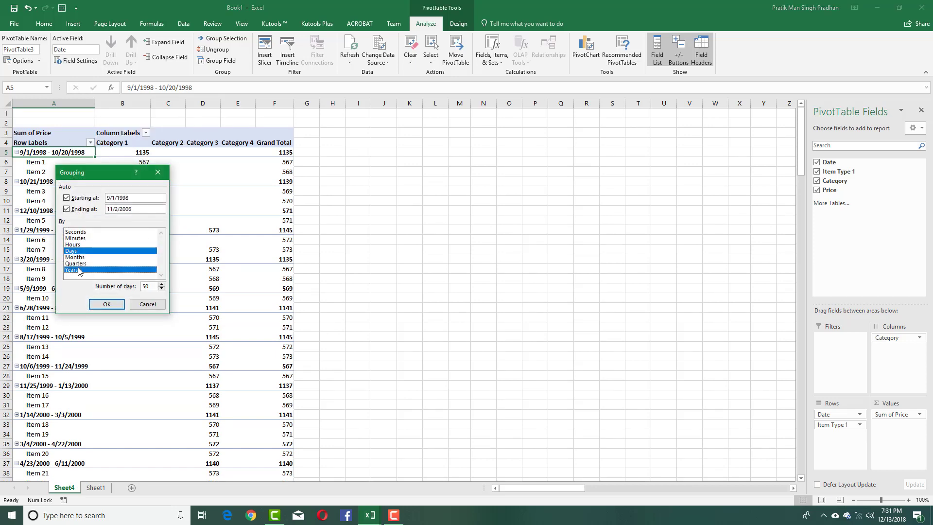
click(107, 304)
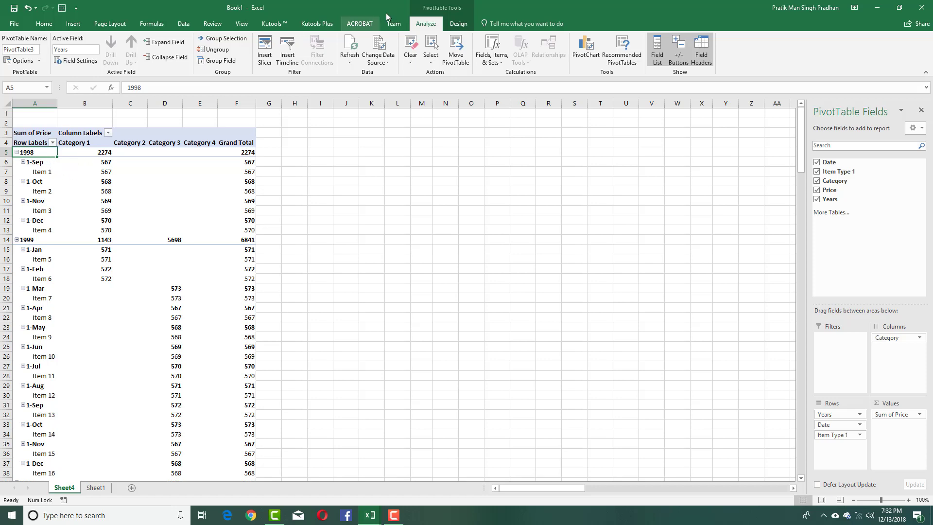
Show all subtotals at the bottom of each group and turn Grand Totals off for rows and columns
click(450, 24)
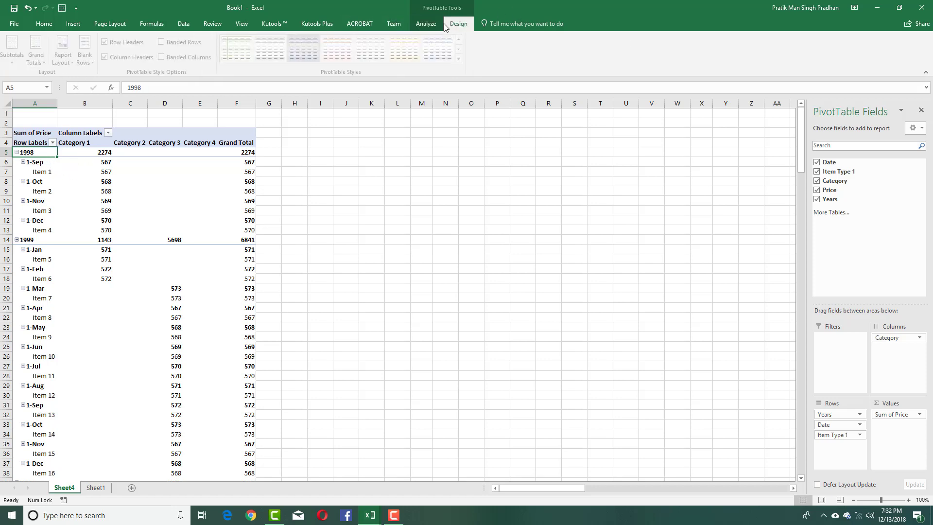
click(15, 63)
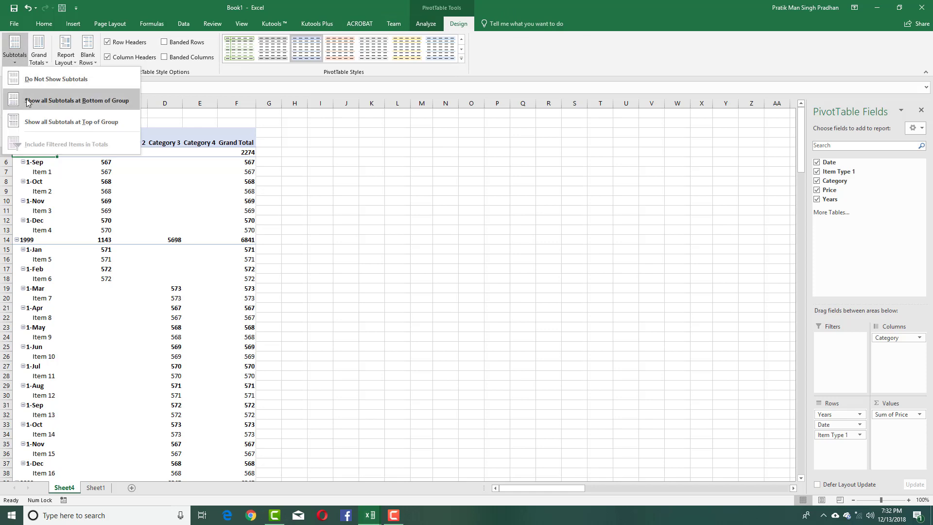
click(44, 81)
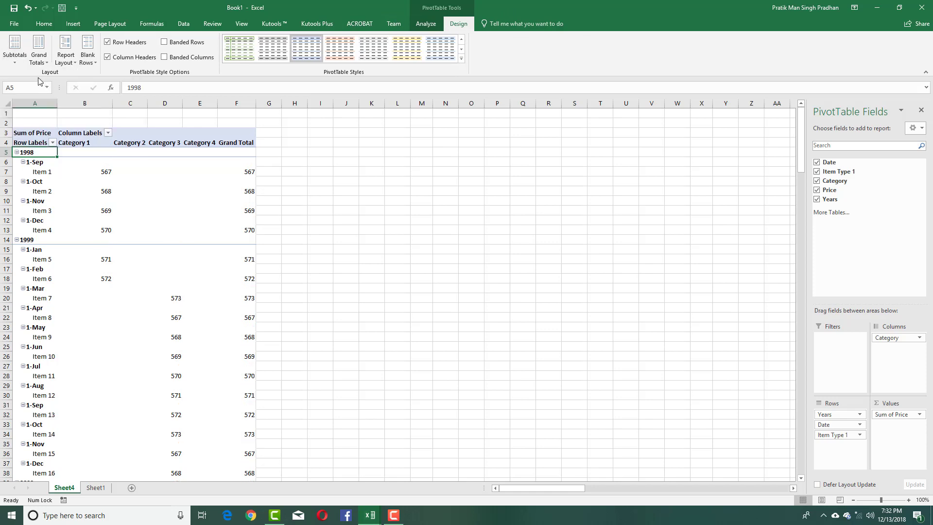
click(15, 55)
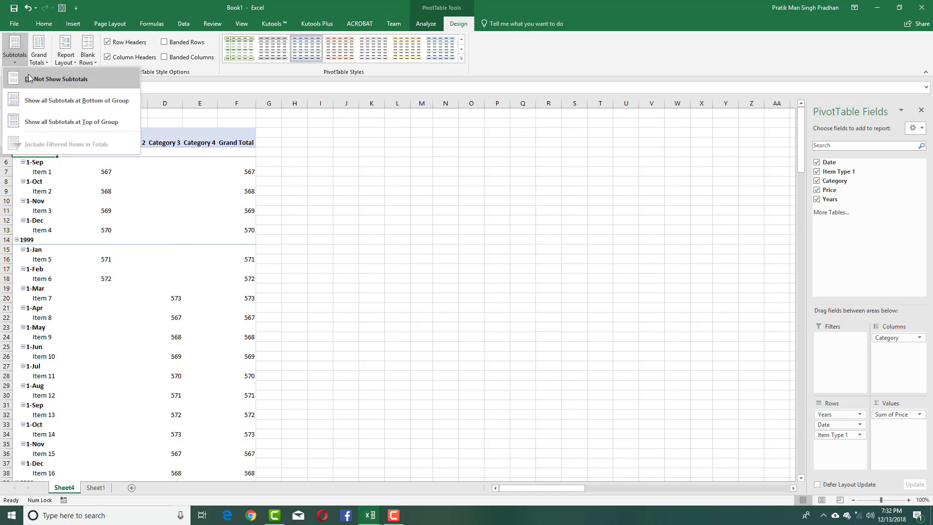
click(39, 100)
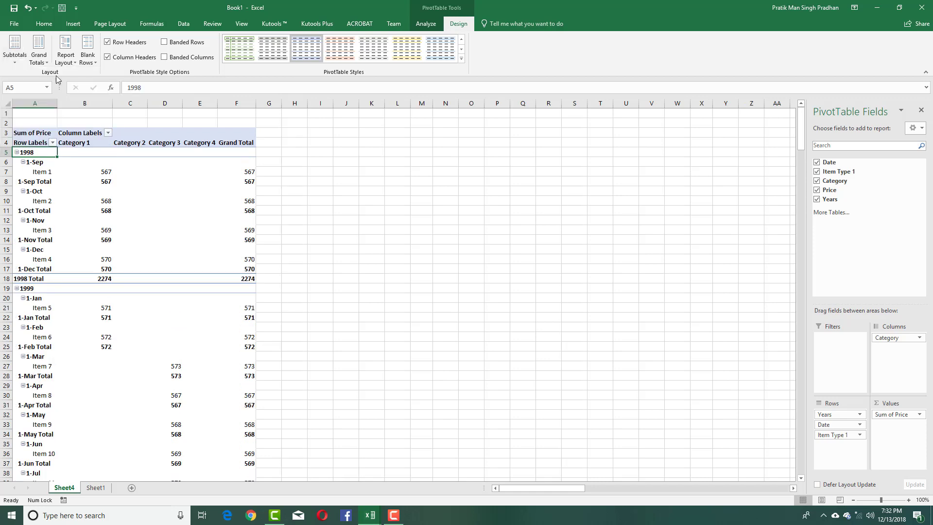
click(39, 51)
click(71, 81)
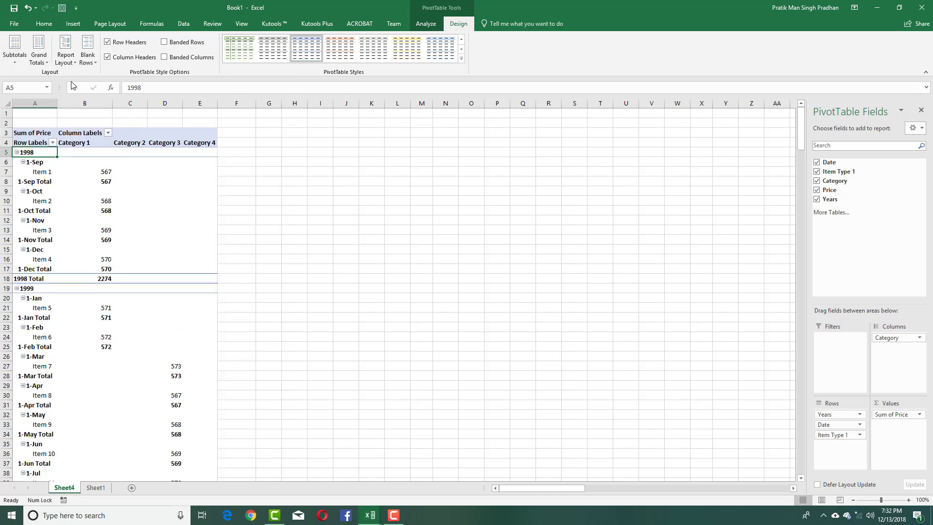
Turn grand totals on for rows and columns, then try outline layout and return to compact layout
click(39, 51)
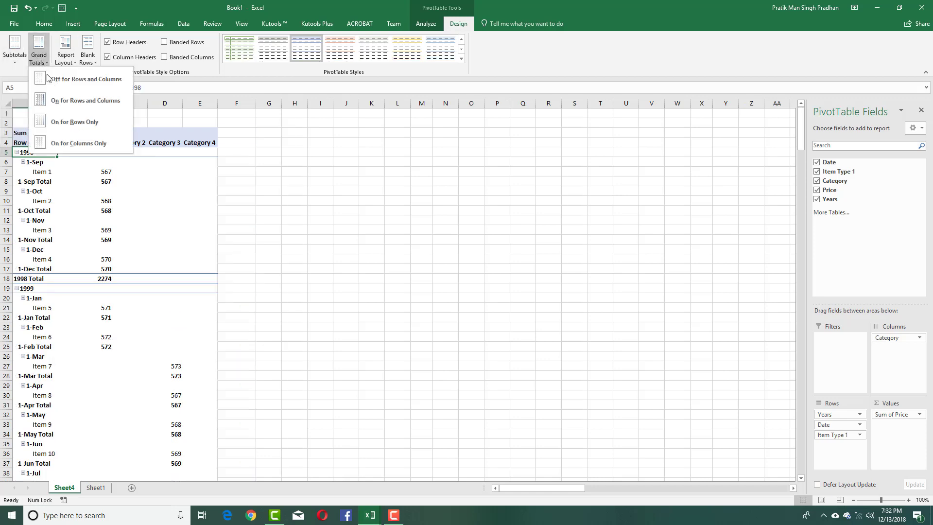
click(77, 101)
click(66, 51)
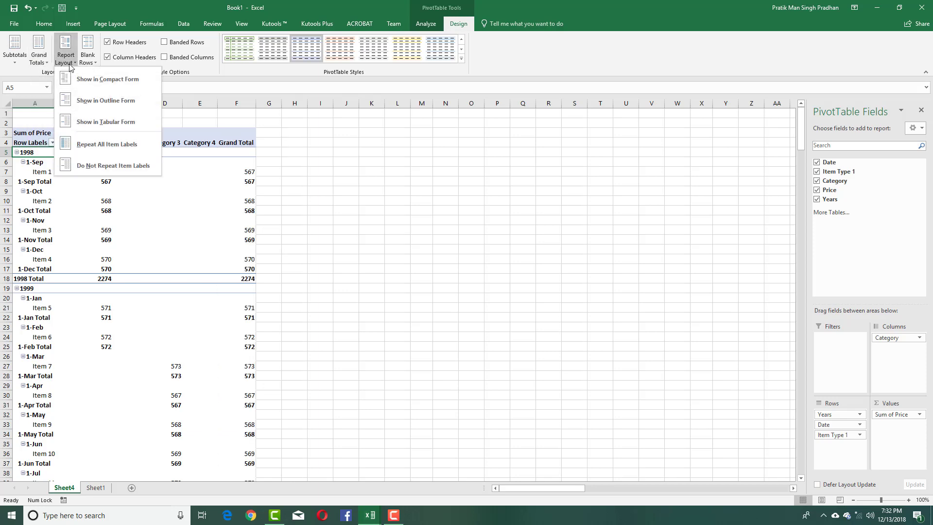
click(91, 90)
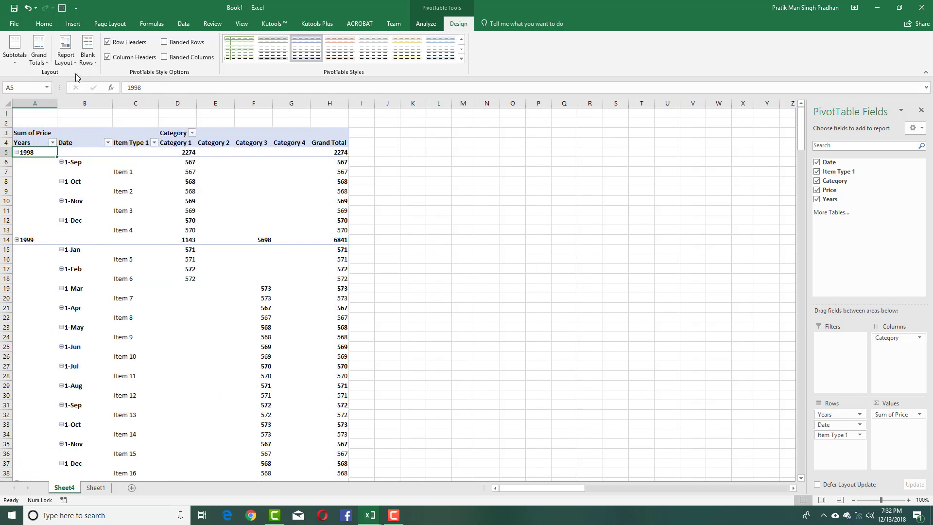
click(68, 60)
click(80, 78)
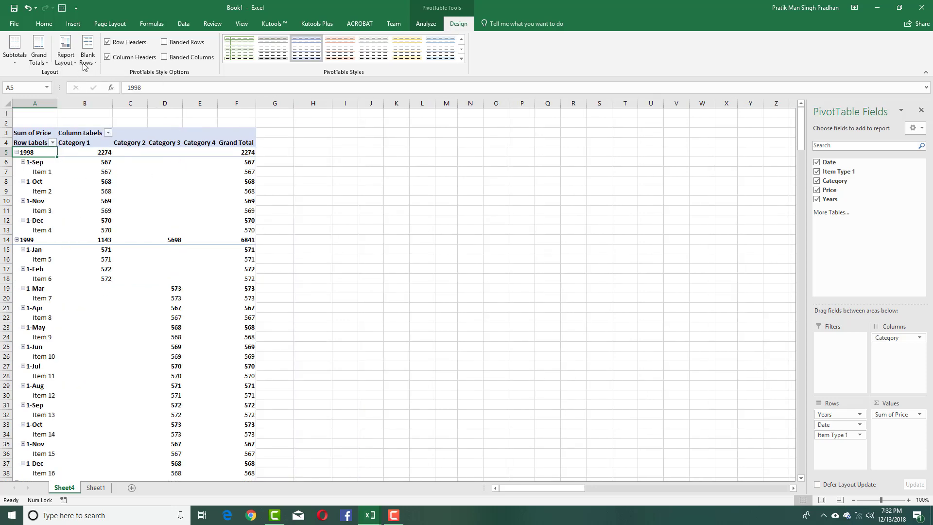
click(87, 62)
Insert a blank line after each item and scroll through the pivot table to check the spacing
click(97, 99)
click(88, 59)
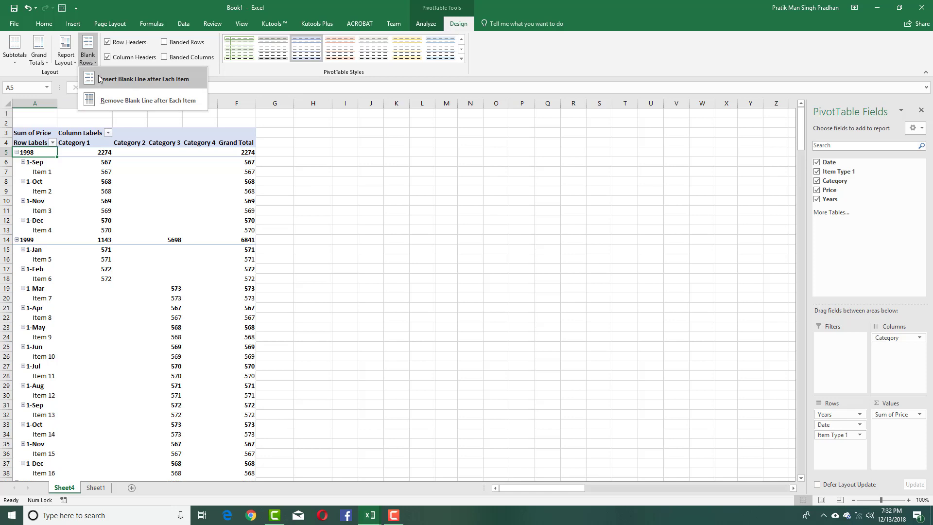
click(100, 81)
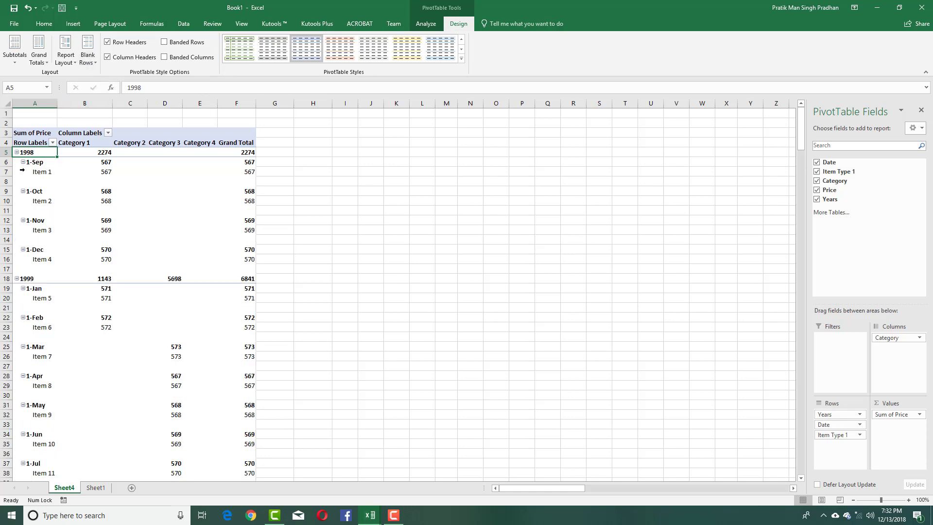
scroll(61, 284, down, 20)
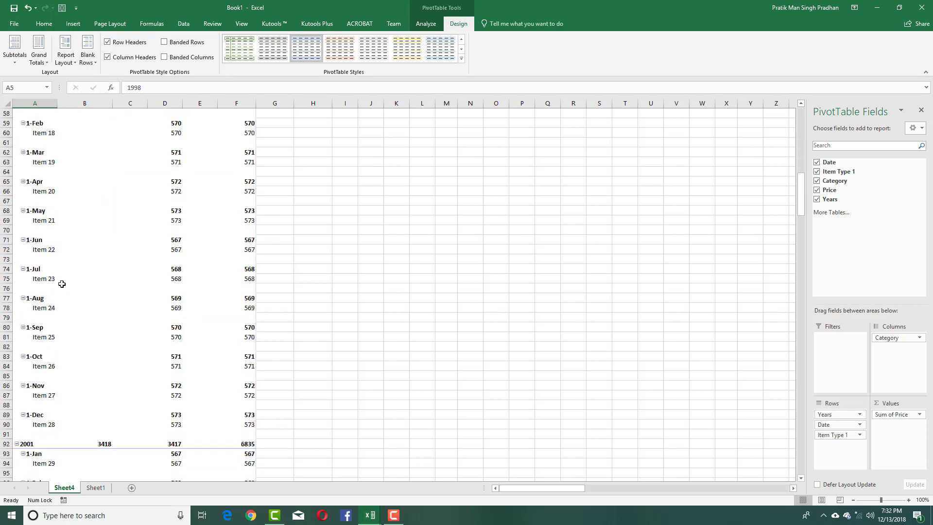
scroll(61, 284, down, 5)
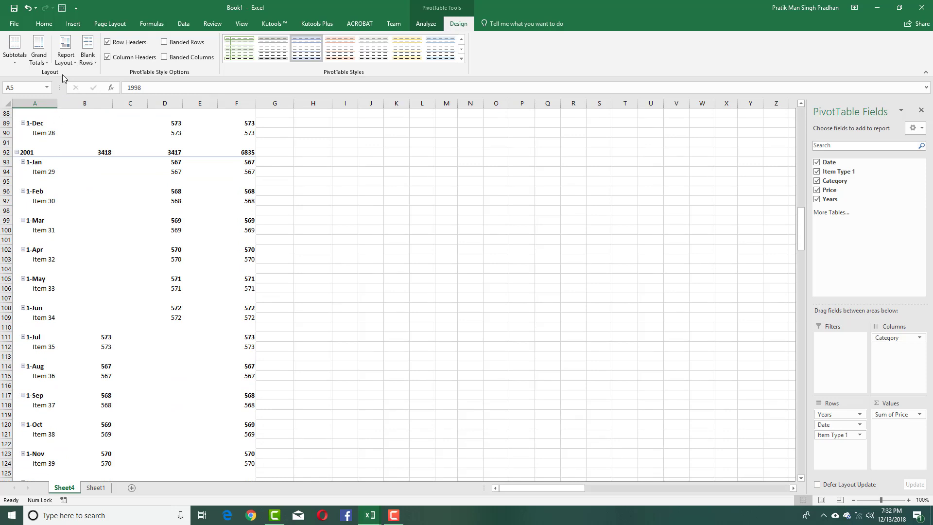
click(84, 59)
click(98, 80)
scroll(83, 131, up, 12)
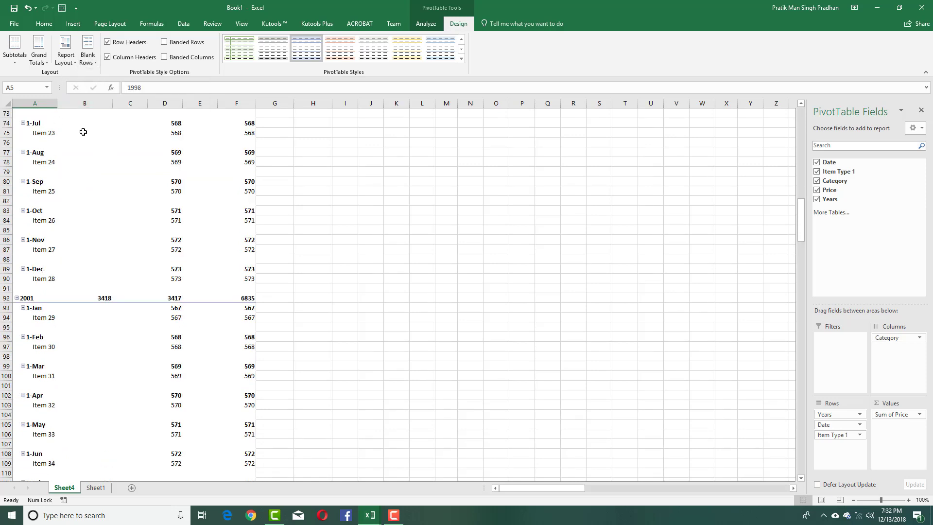
scroll(83, 131, up, 17)
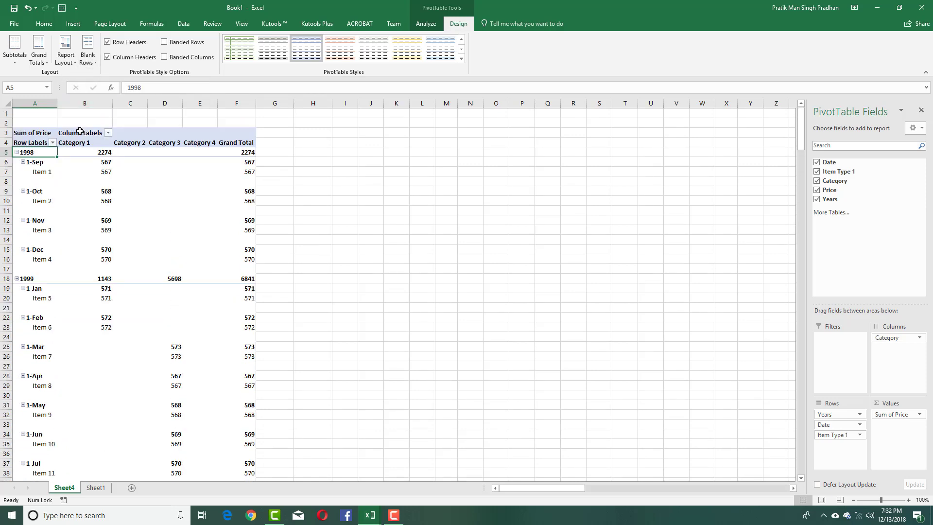